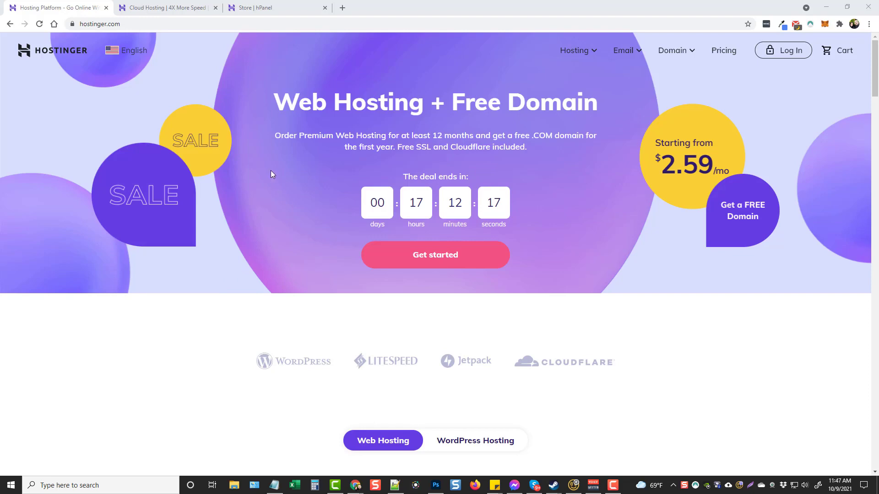
- Examine the Single Shared Hosting plan's promotional and renewal prices among the web hosting plans
scroll(204, 308, "down", 8)
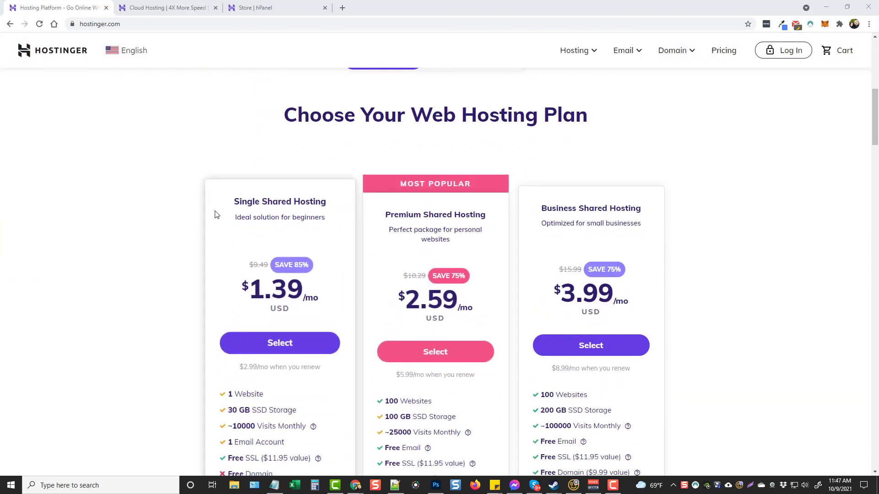
scroll(313, 202, "down", 2)
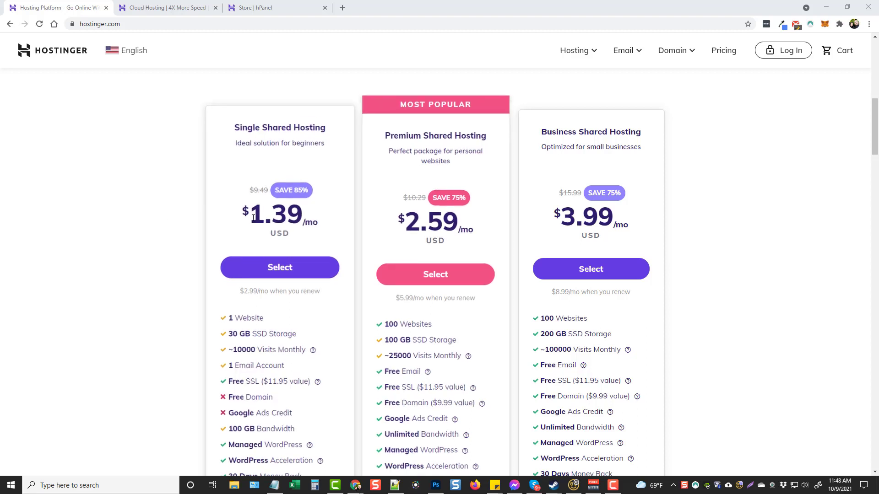
left_click_drag(251, 217, 289, 220)
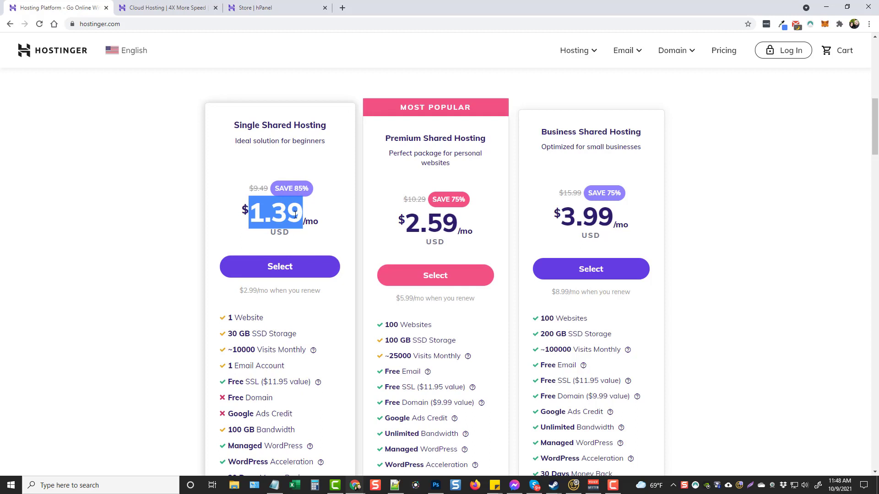
left_click_drag(244, 291, 258, 291)
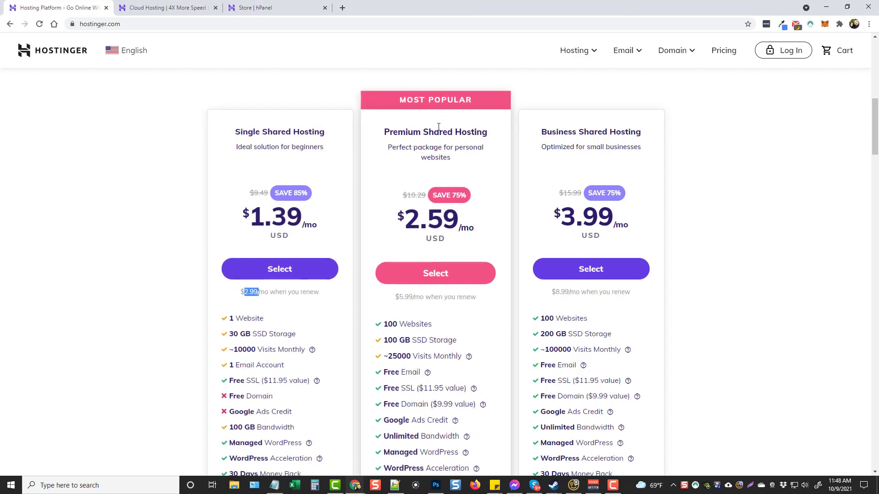
- Compare the Premium and Business Shared Hosting prices, including the Business plan's renewal rate
scroll(300, 346, "down", 2)
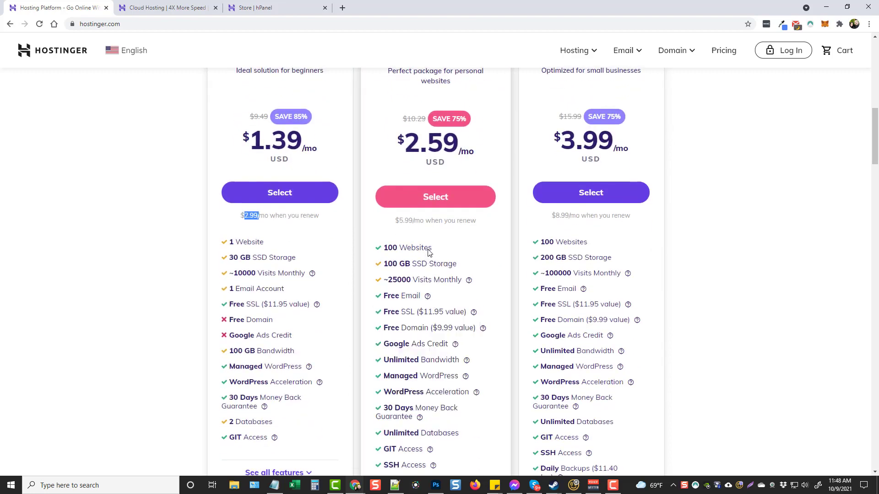
left_click_drag(407, 143, 442, 144)
left_click(574, 139)
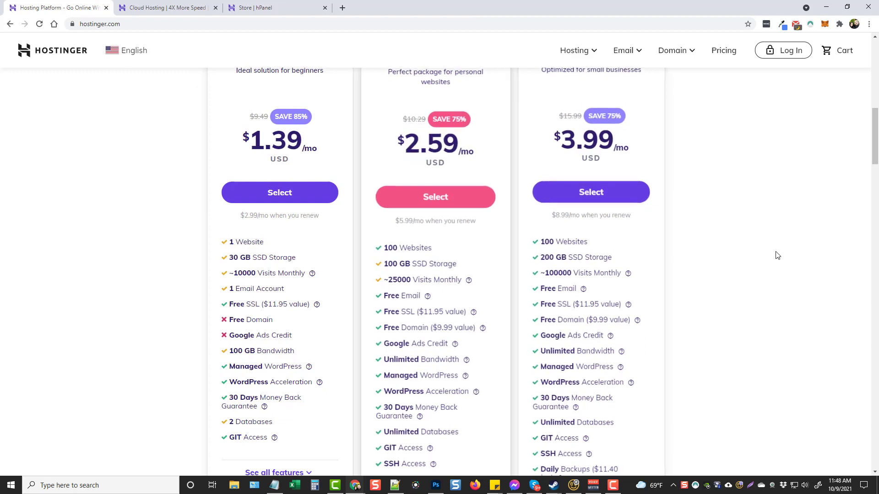
left_click_drag(556, 215, 580, 215)
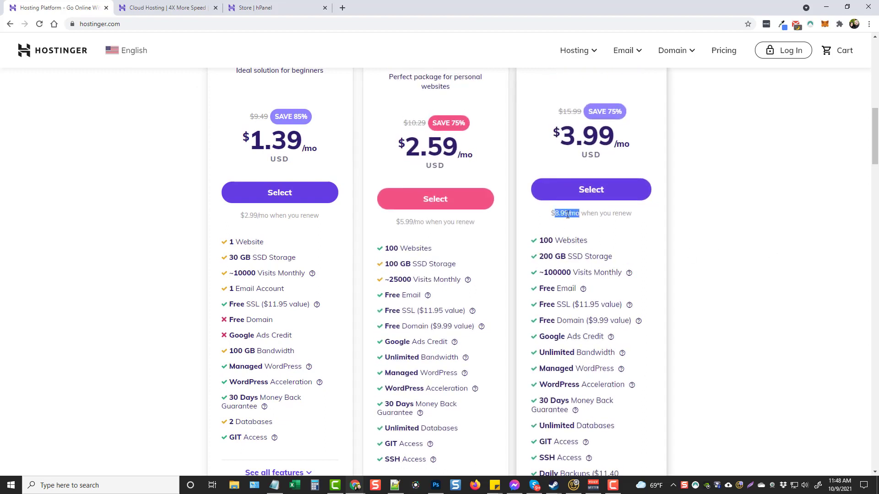
scroll(698, 285, "up", 1)
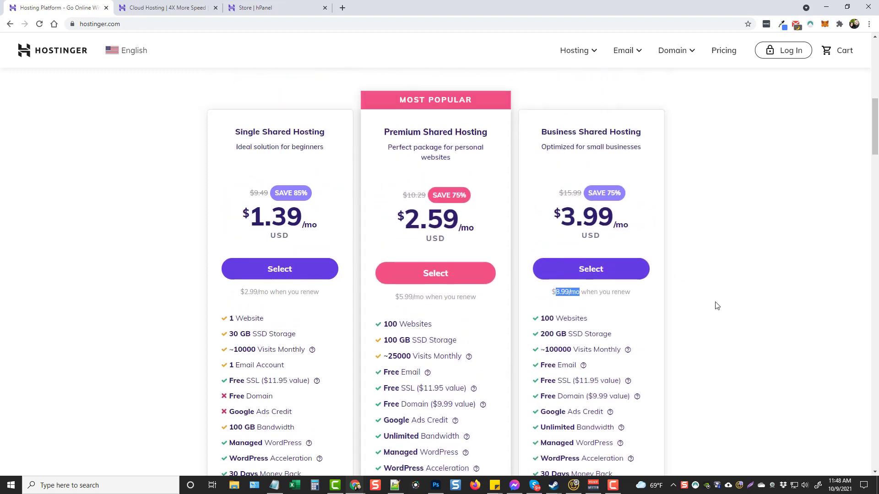
- Review the feature lists of the three shared hosting plans down to the backup and CDN entries
scroll(696, 284, "down", 1)
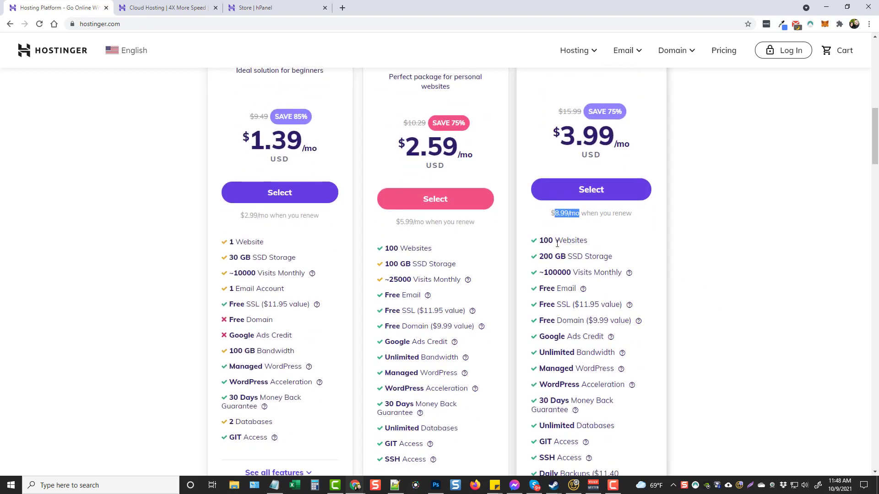
scroll(555, 324, "down", 3)
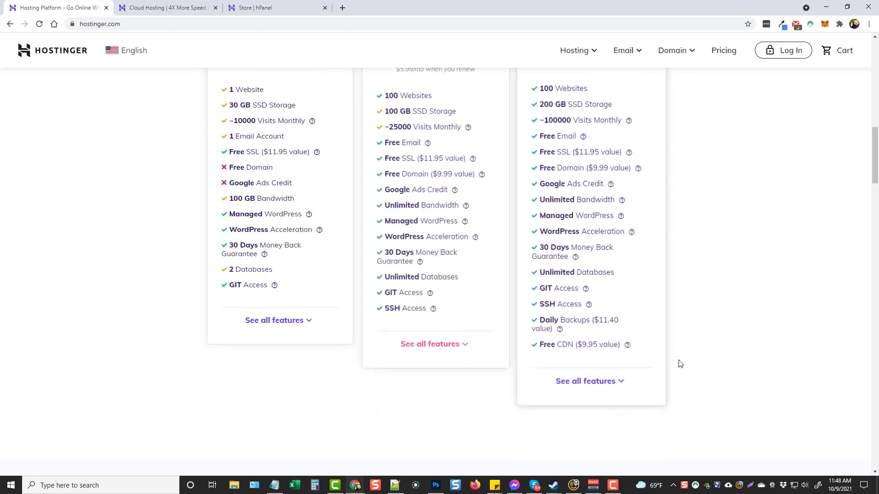
scroll(682, 361, "up", 9)
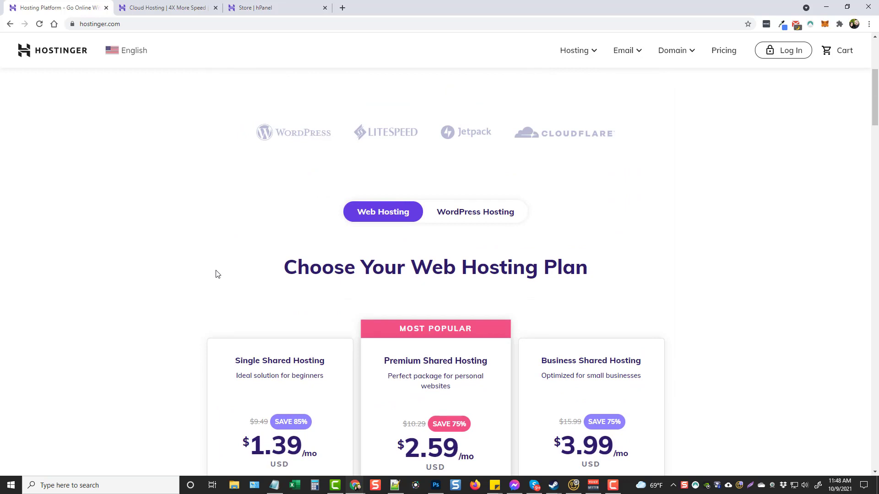
scroll(217, 274, "down", 2)
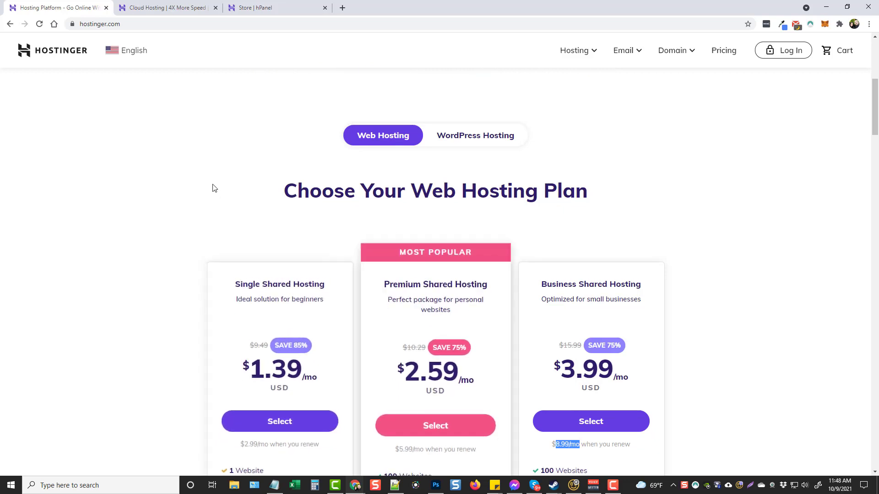
- Bring up the already open Cloud Hosting page and examine the Cloud Startup plan's promotional and renewal prices
left_click(164, 9)
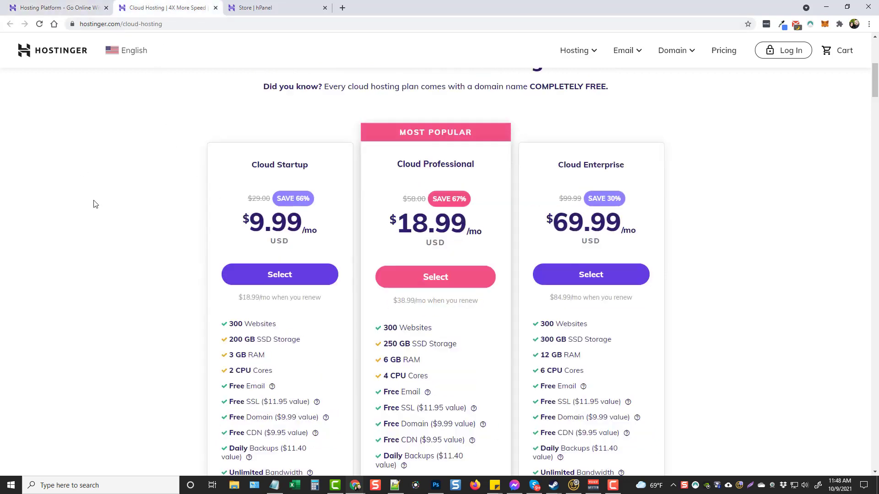
scroll(128, 313, "up", 6)
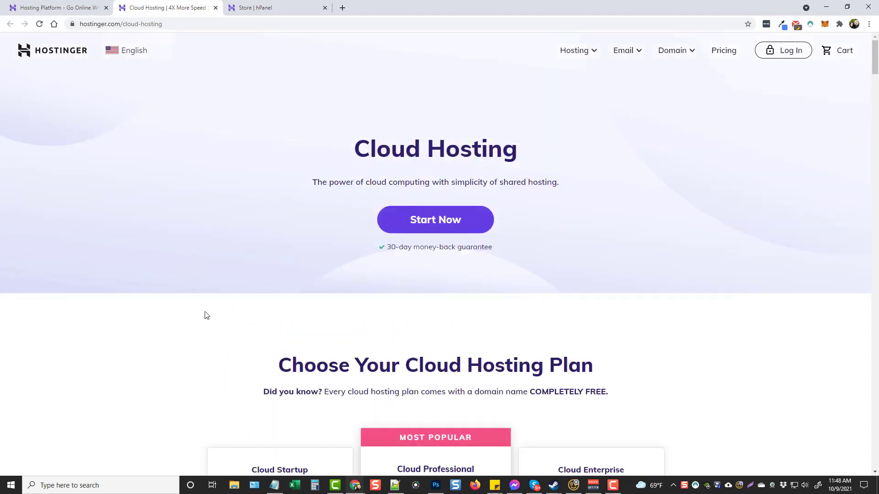
scroll(204, 314, "down", 5)
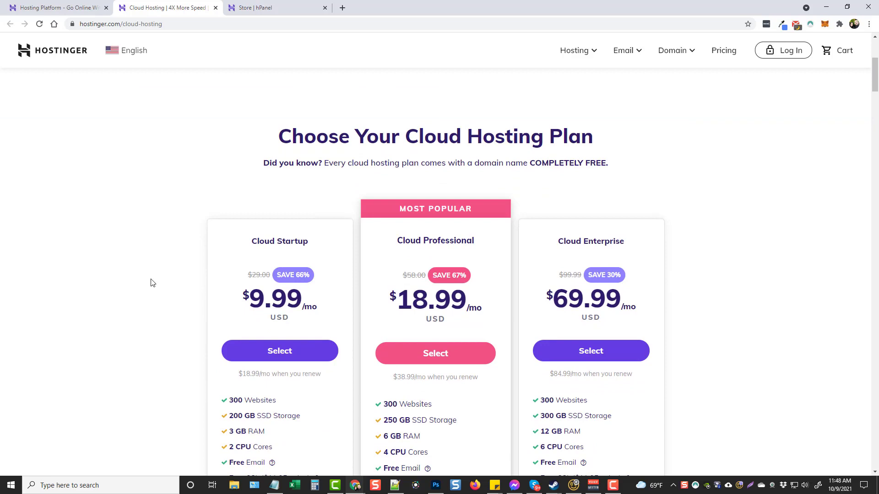
scroll(152, 283, "down", 2)
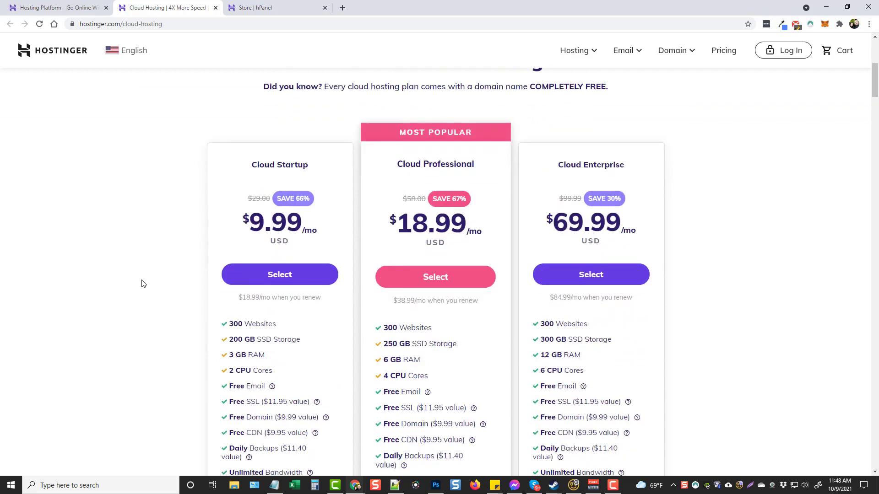
scroll(124, 274, "down", 2)
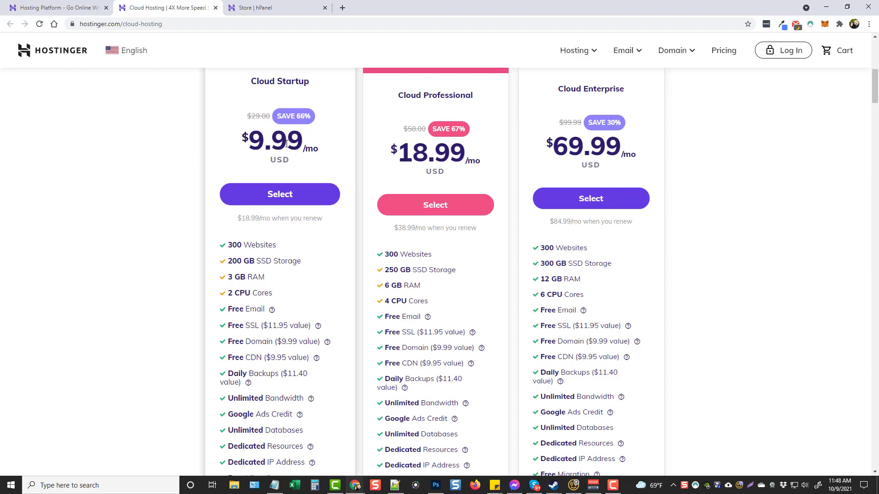
left_click_drag(241, 218, 272, 218)
left_click(166, 230)
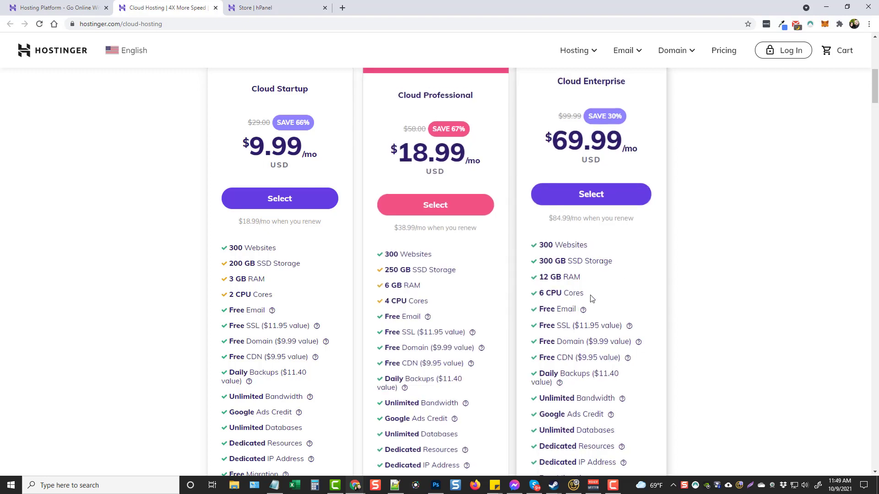
- Compare the included features of the Cloud Startup, Professional and Enterprise plans
scroll(570, 185, "down", 2)
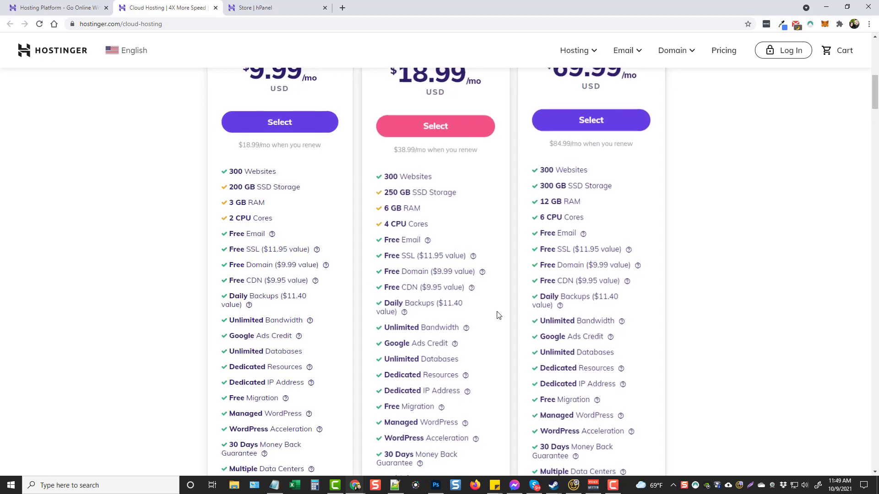
scroll(498, 314, "up", 2)
scroll(498, 314, "down", 3)
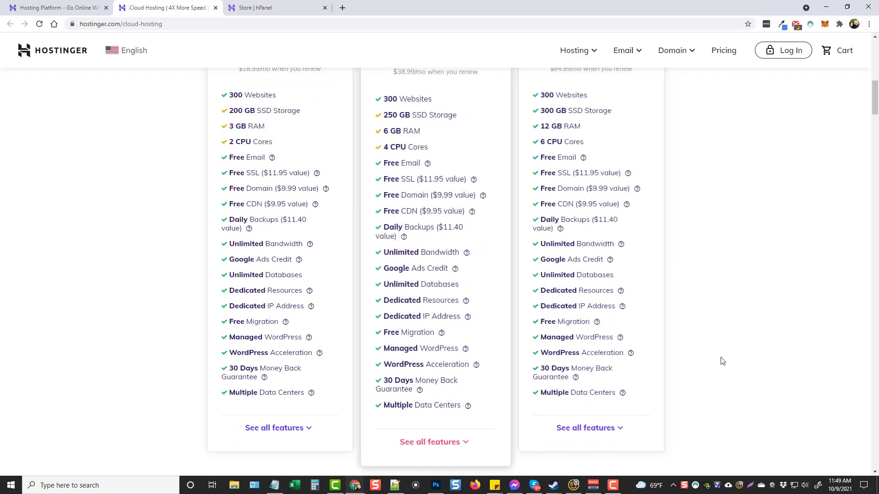
scroll(720, 359, "up", 7)
scroll(722, 361, "up", 5)
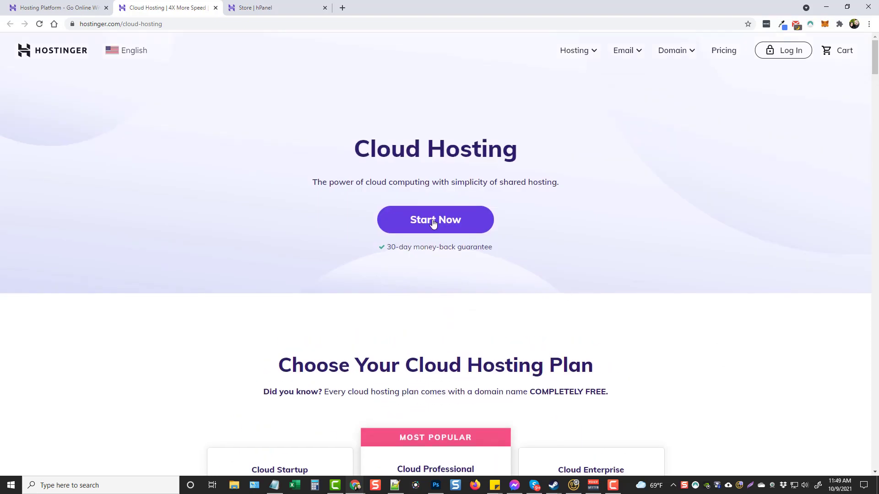
- Check the domain extension prices through the New Domain Name offer in the hPanel store, and return to the store
left_click(258, 8)
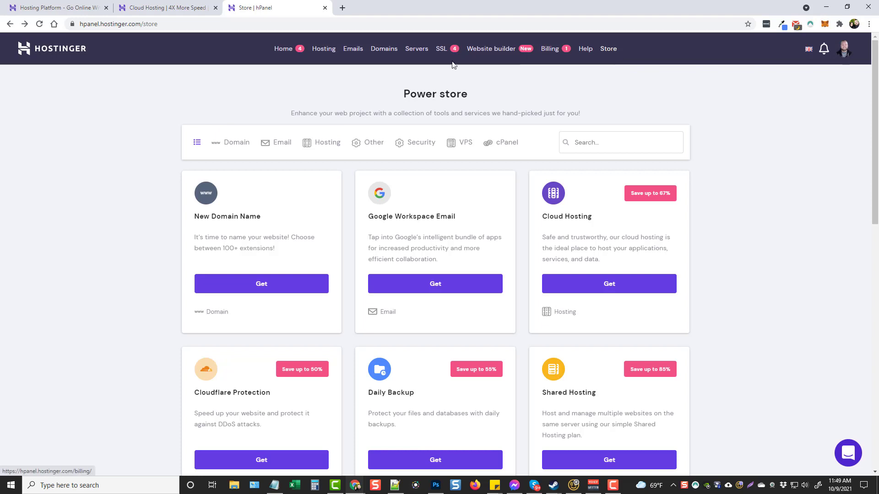
scroll(124, 224, "down", 2)
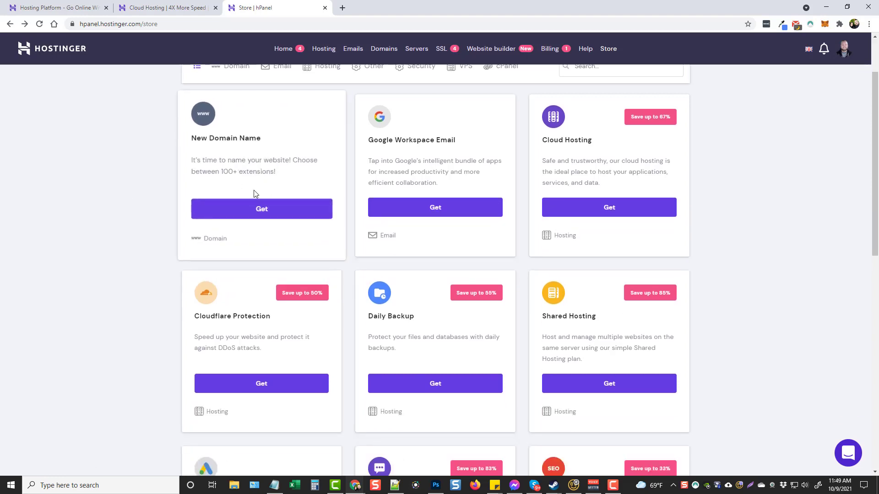
left_click(264, 212)
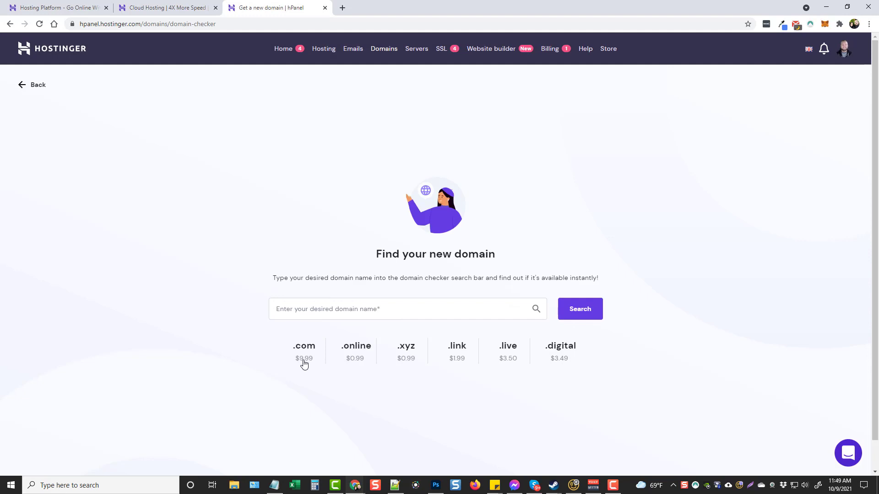
left_click(33, 86)
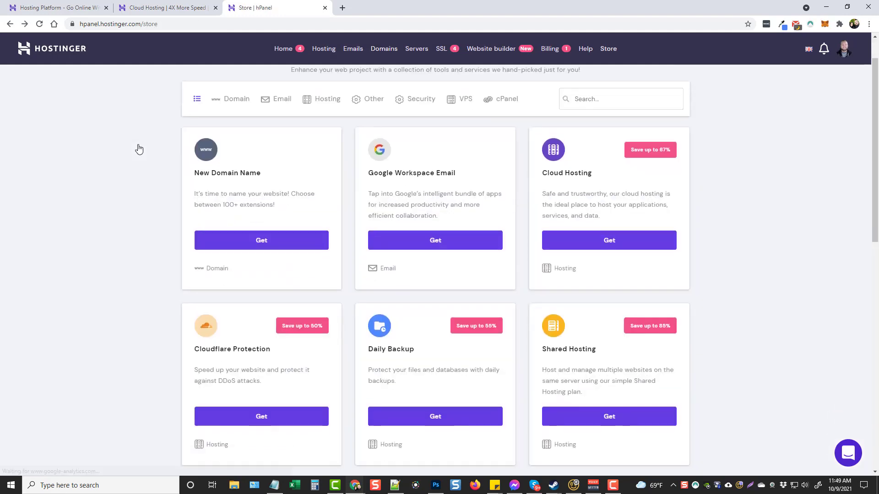
- View the pricing of the Cloudflare Protection and Daily Backup add-ons, closing each offer without paying
scroll(138, 150, "down", 1)
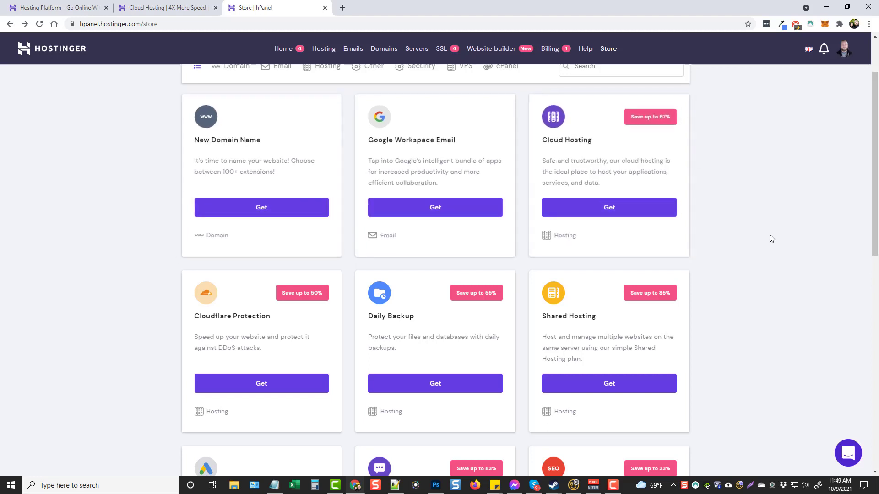
scroll(370, 198, "down", 3)
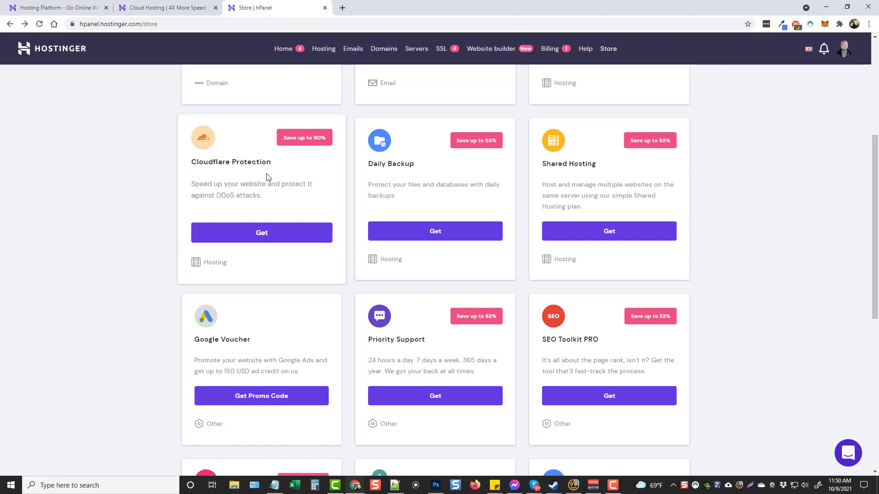
left_click(260, 236)
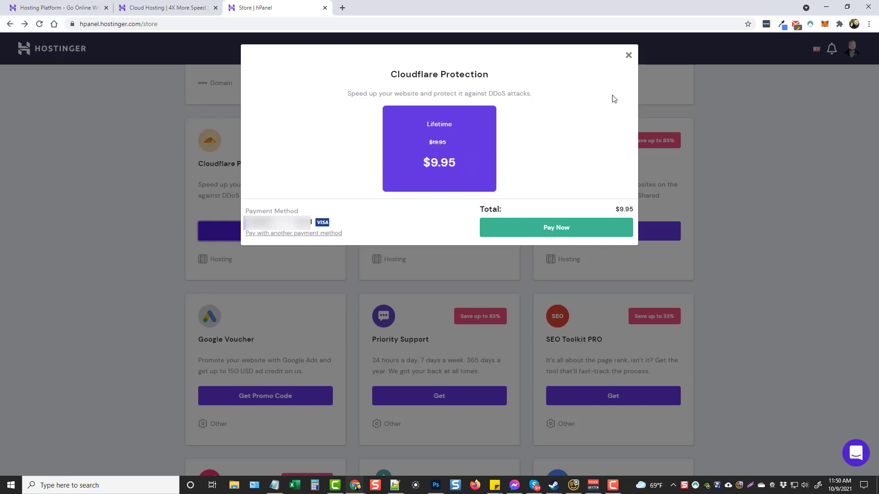
left_click(628, 55)
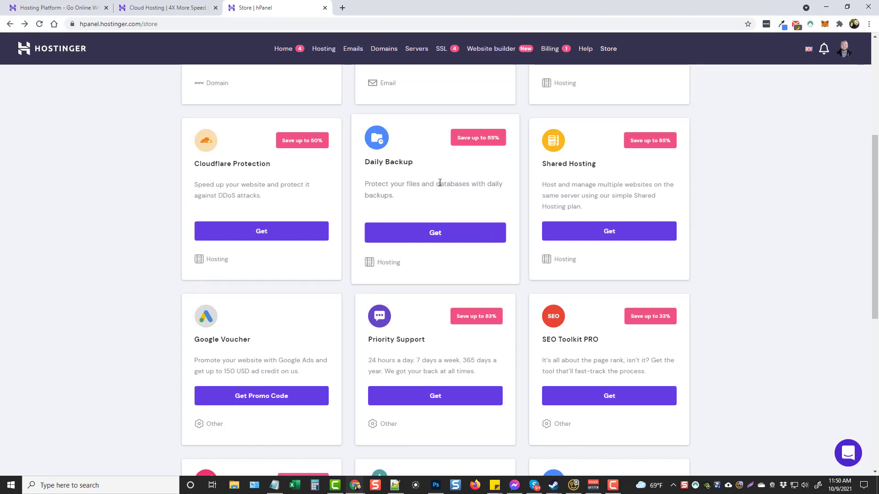
left_click(433, 234)
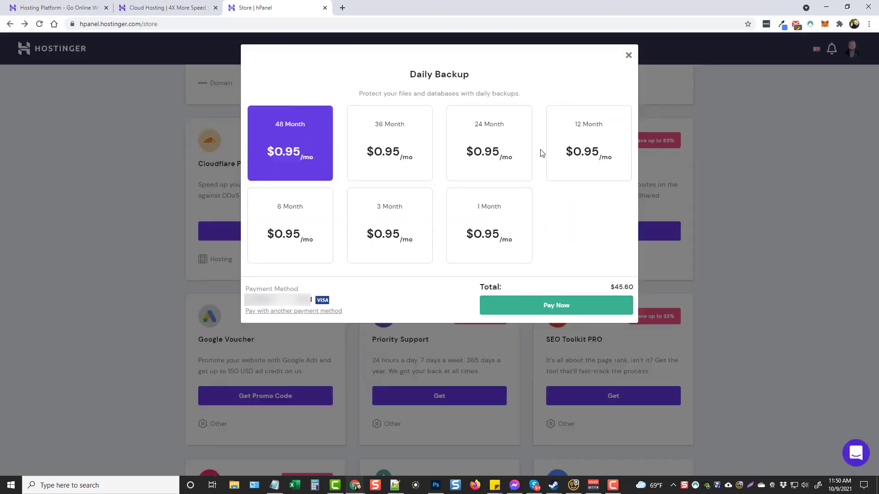
left_click(628, 56)
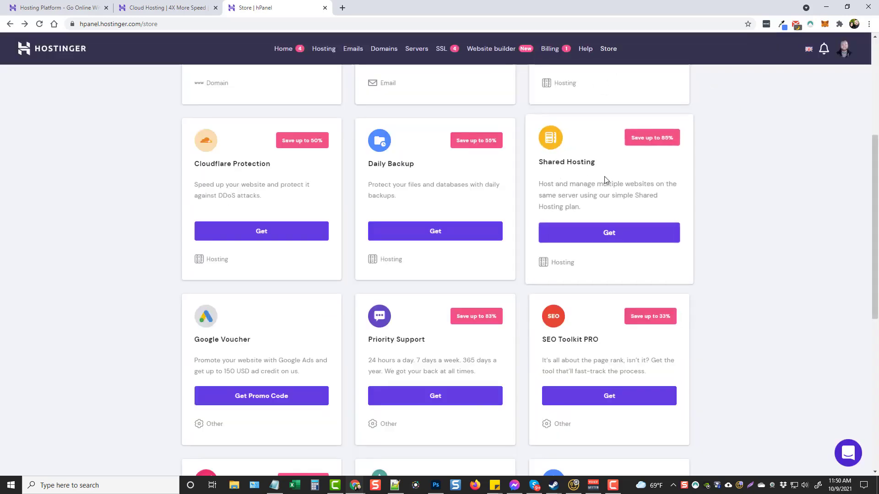
- Look through the remaining store add-ons and open the SSL Certificate Activation offer to see its price
scroll(595, 183, "down", 2)
scroll(273, 257, "down", 2)
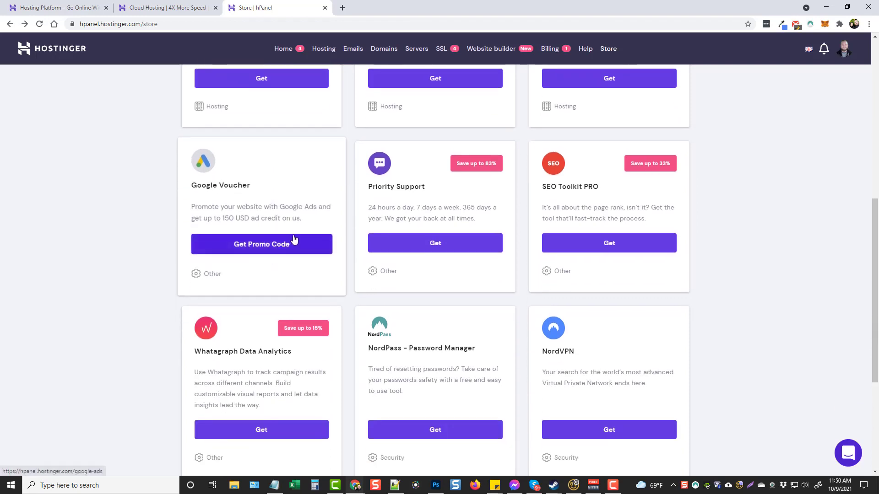
scroll(269, 216, "down", 2)
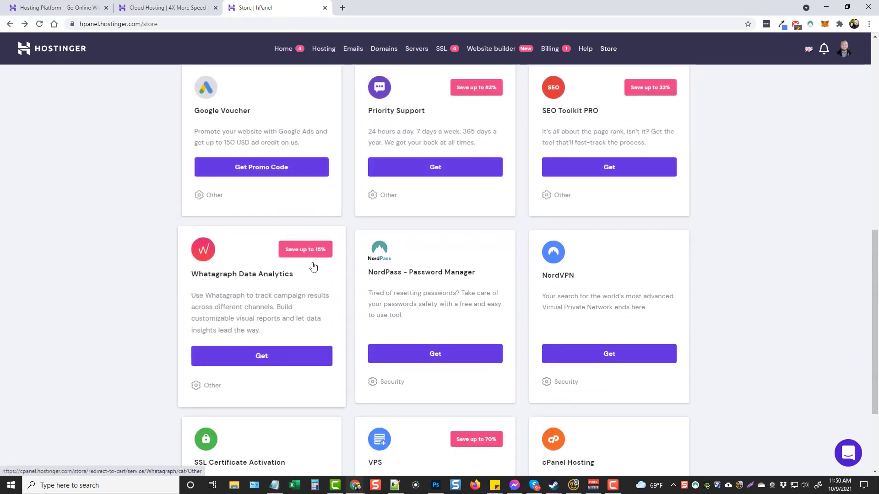
scroll(320, 265, "down", 2)
scroll(149, 281, "down", 1)
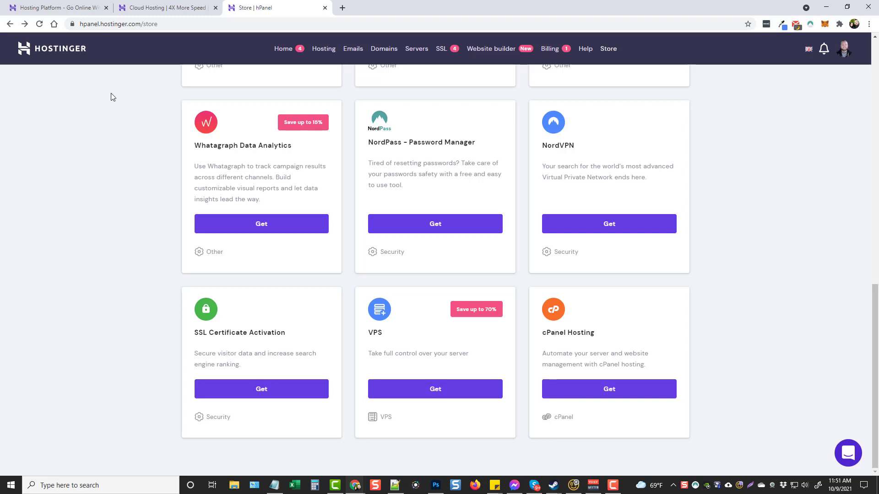
left_click(287, 391)
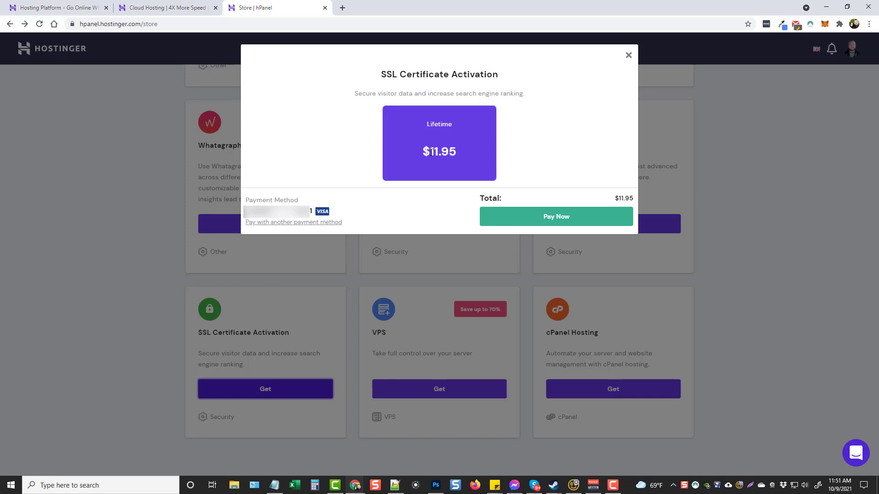
- Check the lifetime price of SSL Certificate Activation and the Cloudflare Protection price, closing both offers without paying
mouse_move(431, 151)
left_mouse_down()
mouse_move(457, 153)
mouse_move(445, 150)
left_mouse_up()
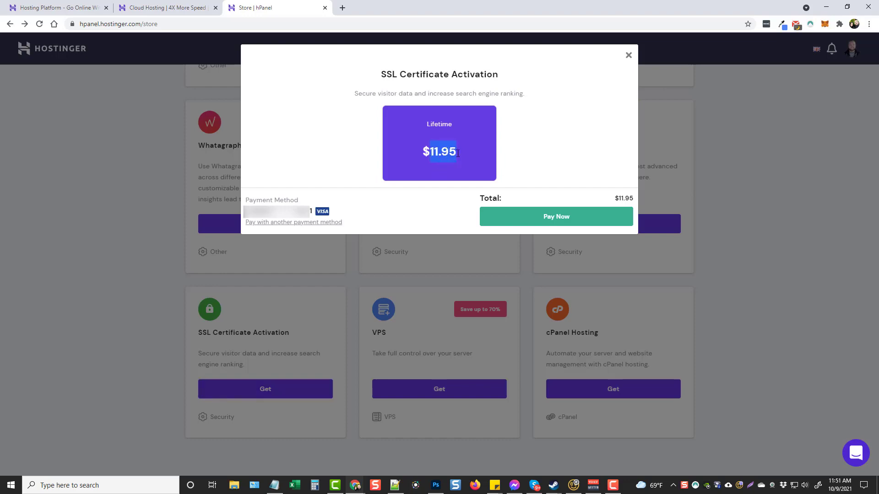
left_click(629, 54)
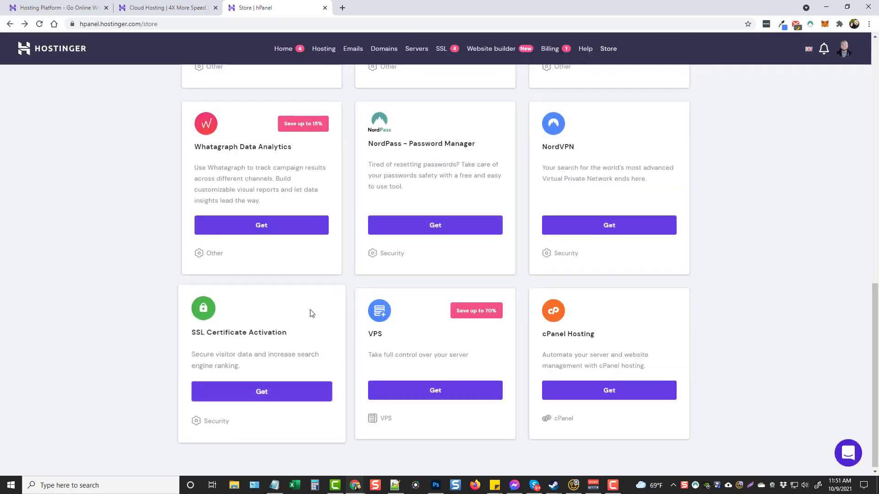
scroll(311, 313, "up", 10)
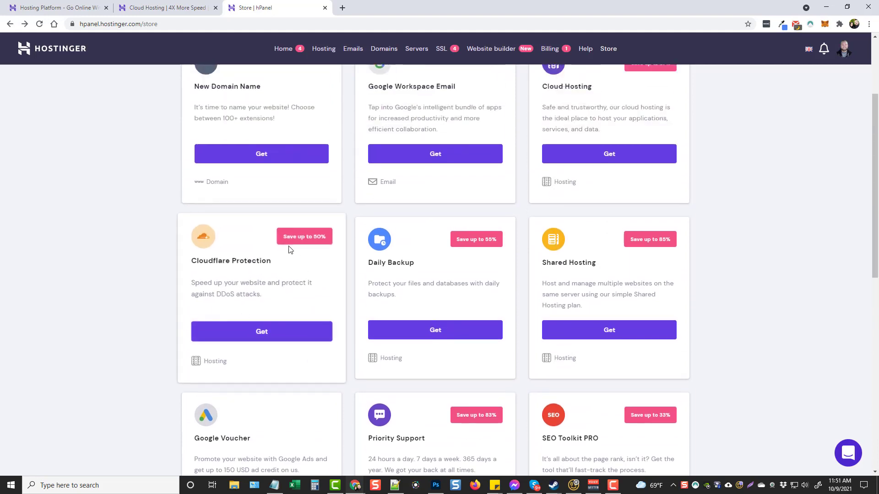
left_click(263, 331)
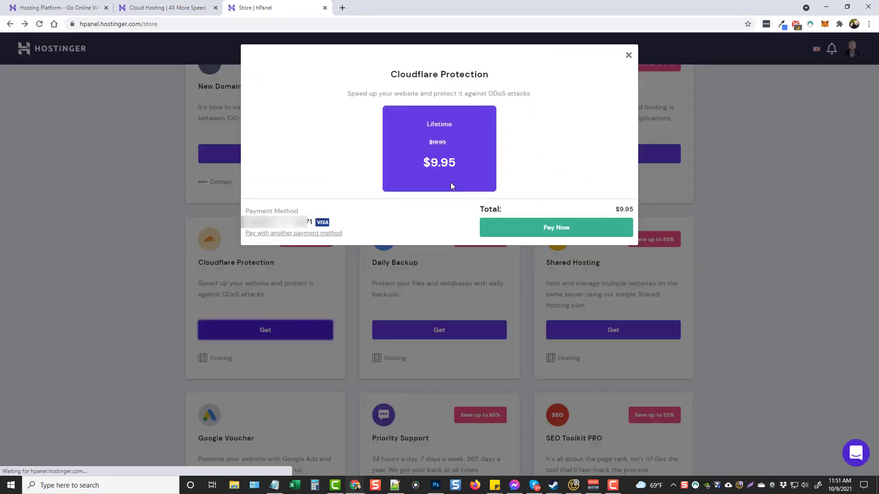
left_click(628, 55)
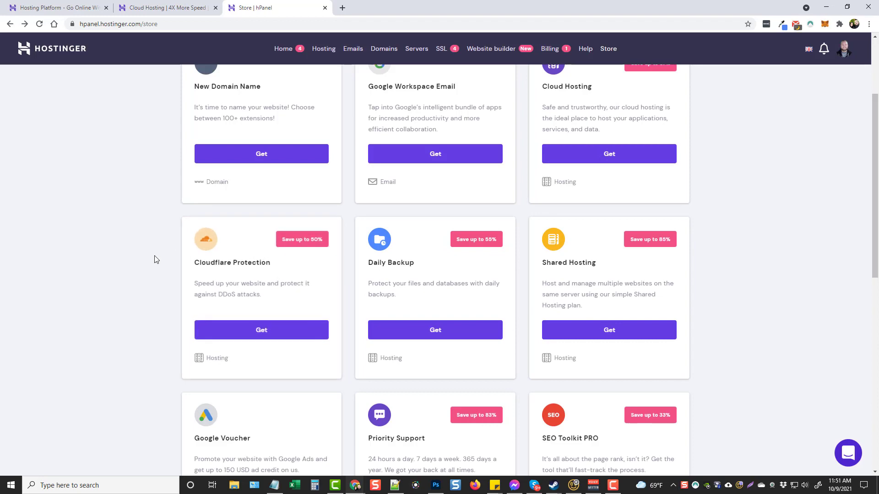
scroll(117, 312, "up", 3)
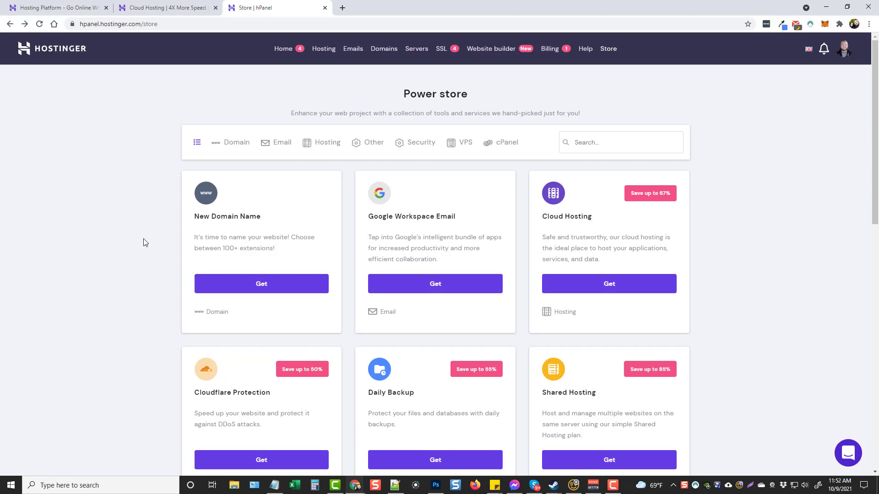
scroll(142, 330, "down", 7)
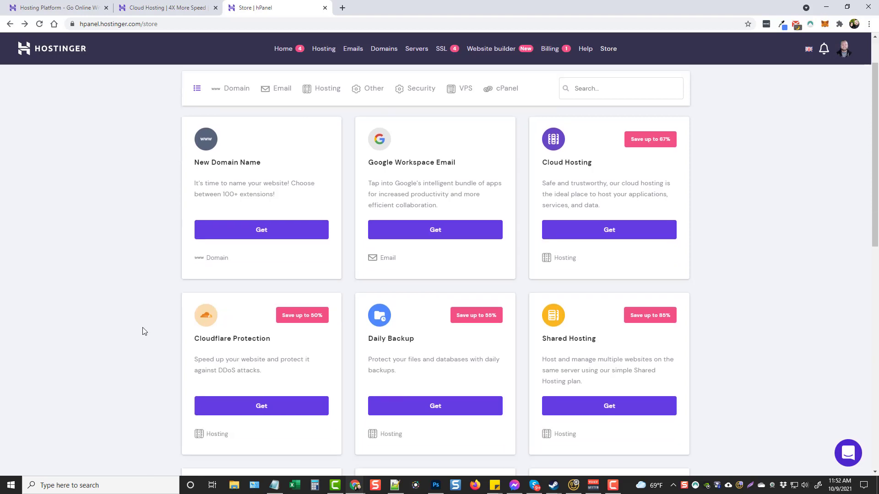
scroll(144, 331, "up", 5)
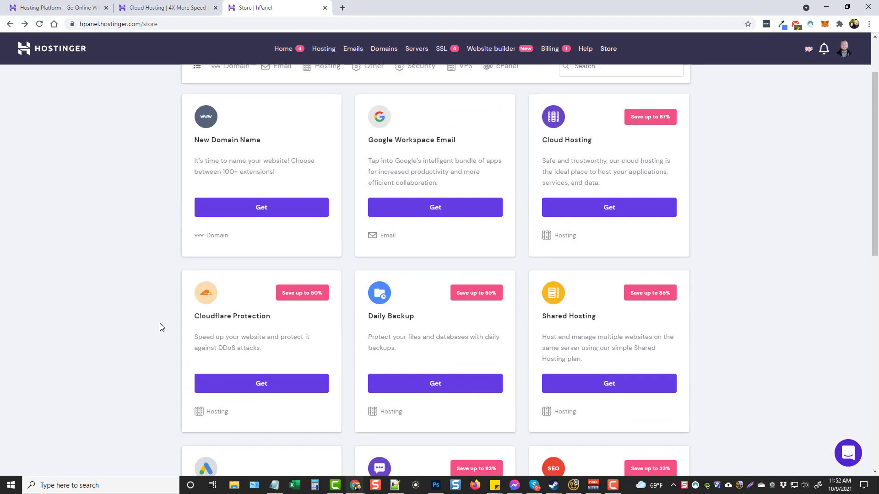
scroll(160, 327, "down", 2)
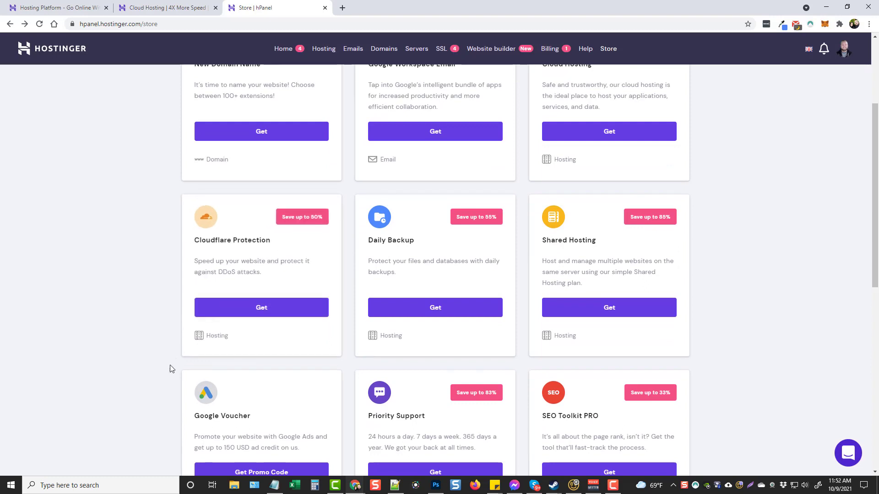
scroll(171, 366, "up", 3)
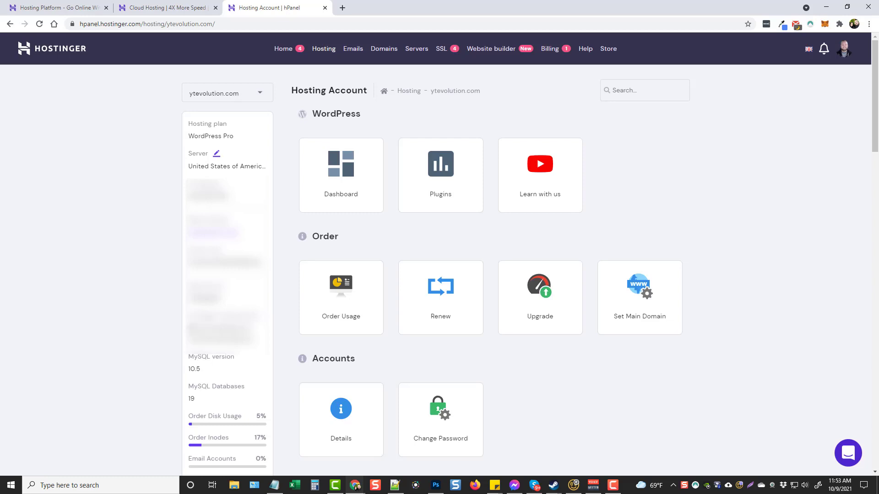
- Examine the plan details and the Order, Accounts, Emails and Domains tools of the ytevolution.com hosting account
left_click_drag(190, 328, 253, 328)
left_click(245, 335)
scroll(501, 256, "down", 3)
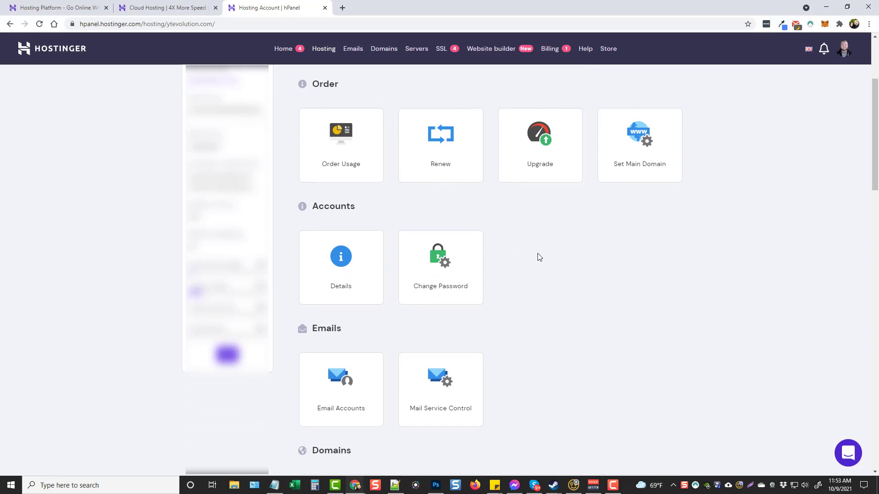
scroll(535, 254, "down", 5)
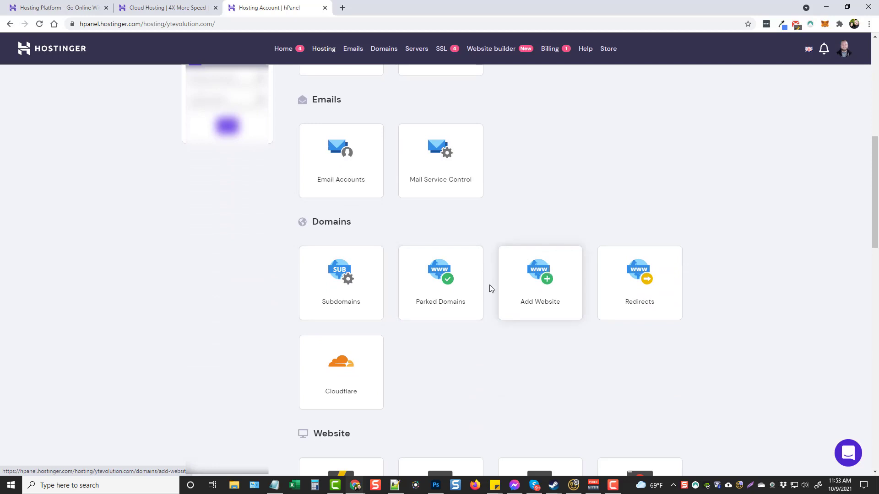
scroll(471, 351, "down", 3)
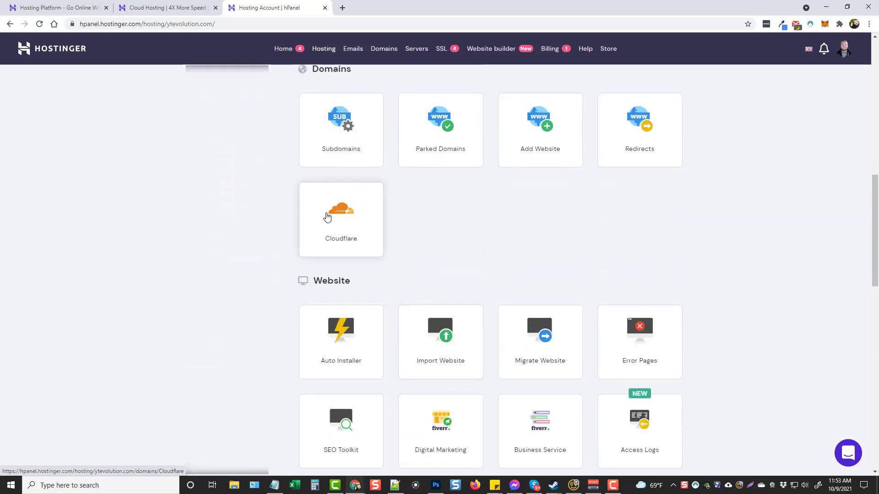
- Look through the Website, Files, Databases, Advanced and Other tools available in the hosting account
scroll(256, 292, "down", 3)
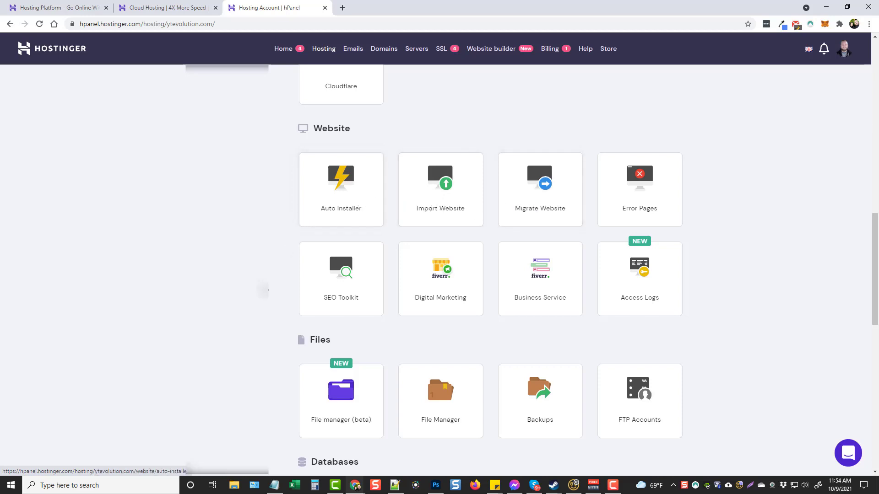
scroll(265, 290, "down", 2)
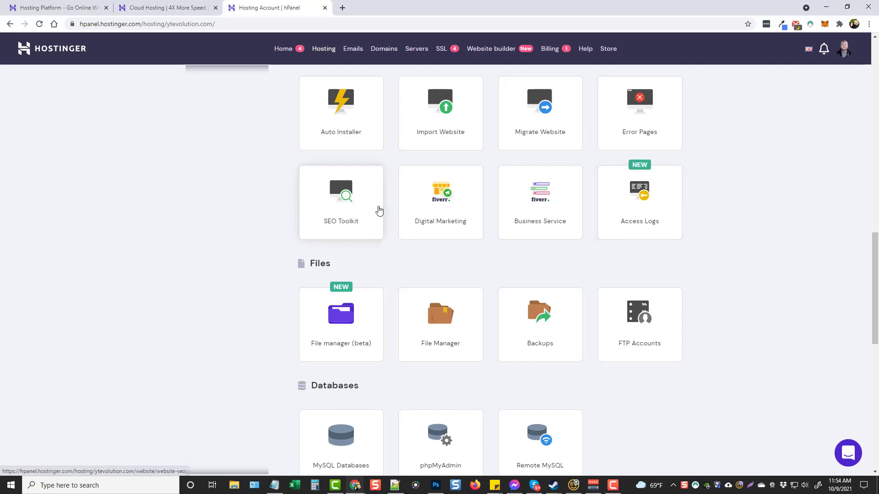
scroll(261, 232, "down", 3)
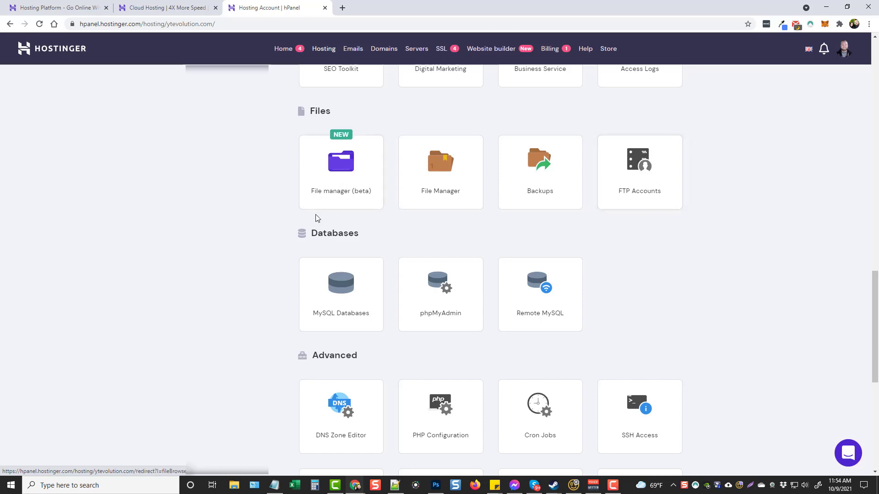
scroll(249, 298, "down", 2)
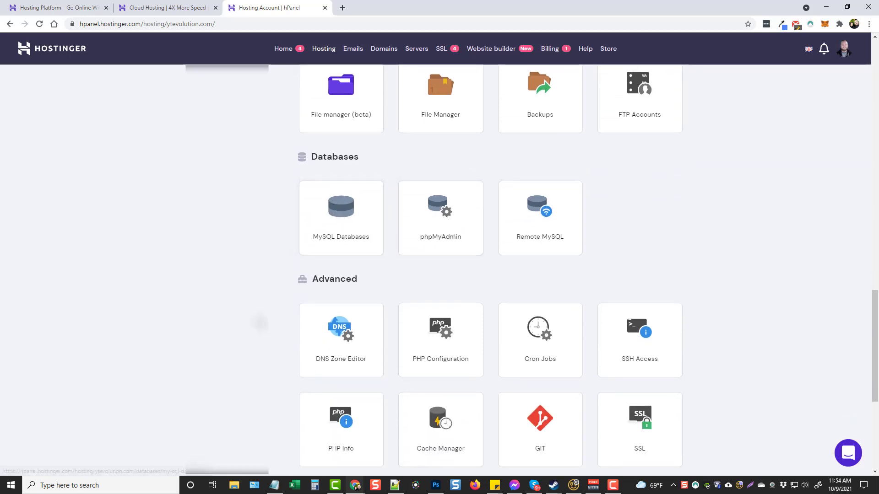
scroll(259, 322, "down", 4)
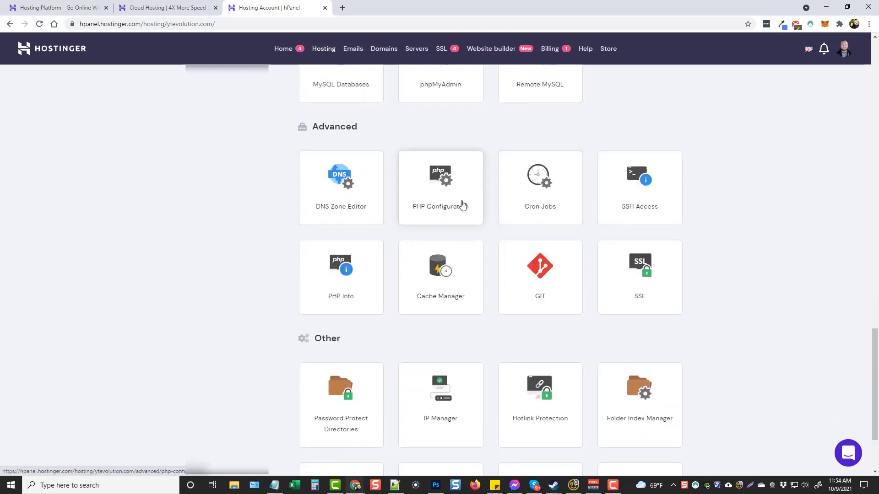
scroll(743, 307, "down", 2)
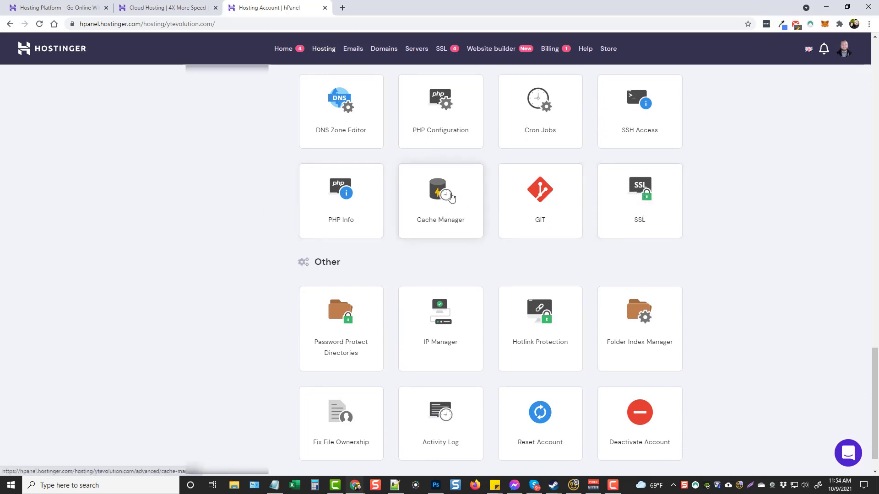
scroll(238, 282, "down", 1)
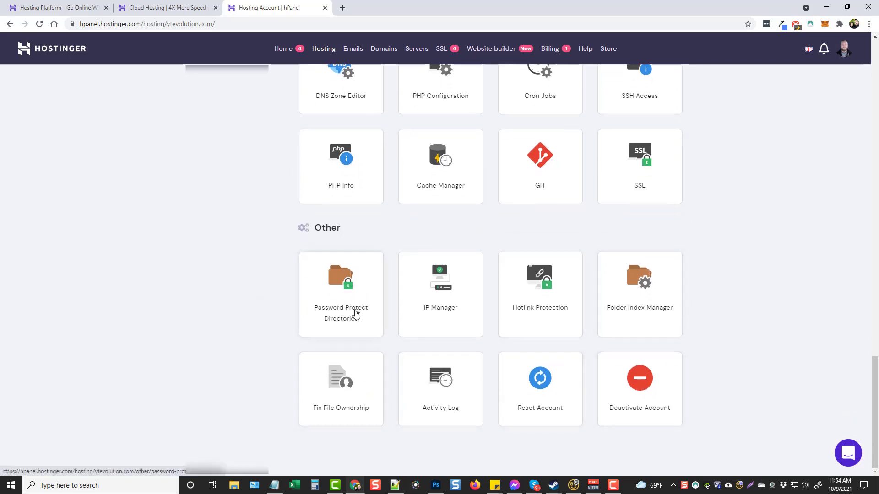
scroll(292, 333, "up", 4)
scroll(510, 323, "up", 8)
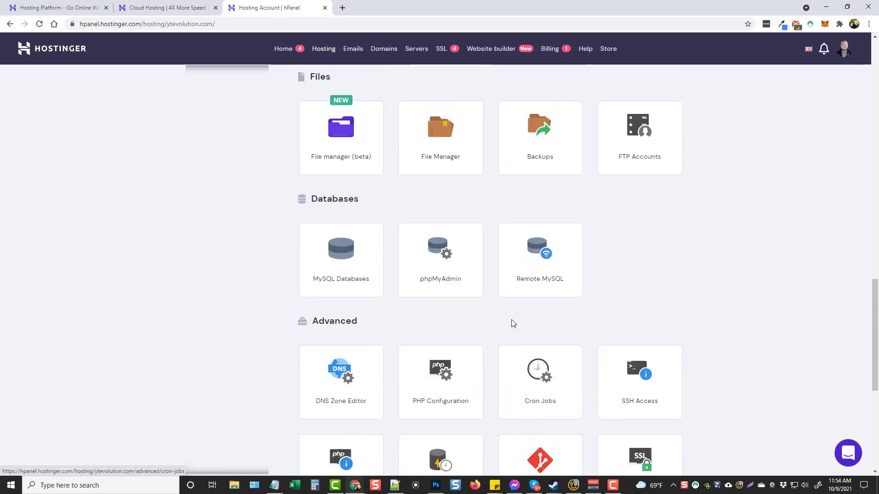
scroll(512, 320, "up", 15)
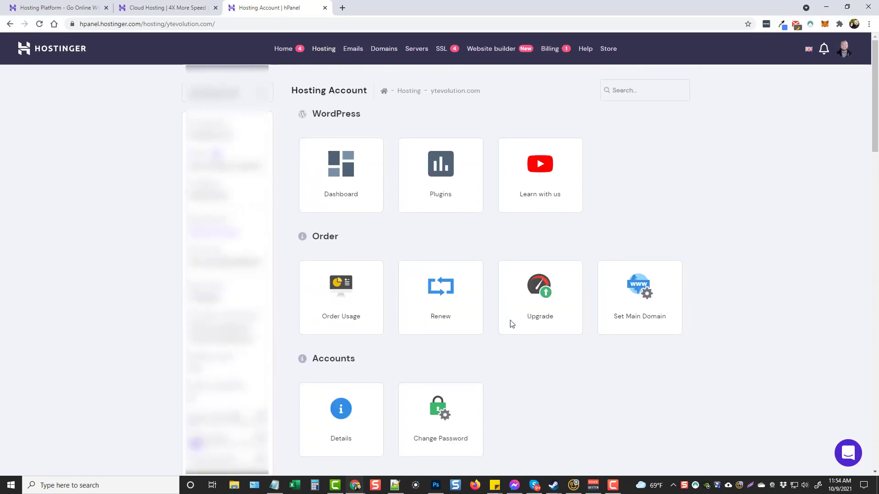